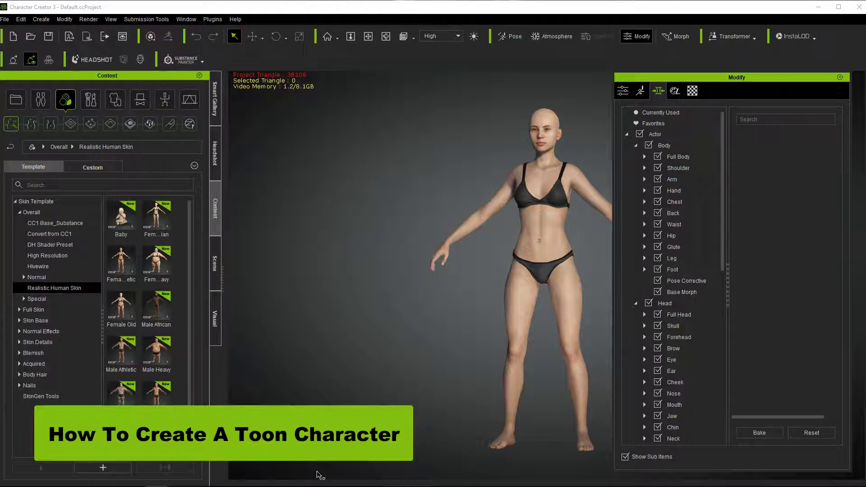
Step: Examine the scene's object list, the Headshot options and the content library
click(339, 461)
click(354, 442)
click(216, 264)
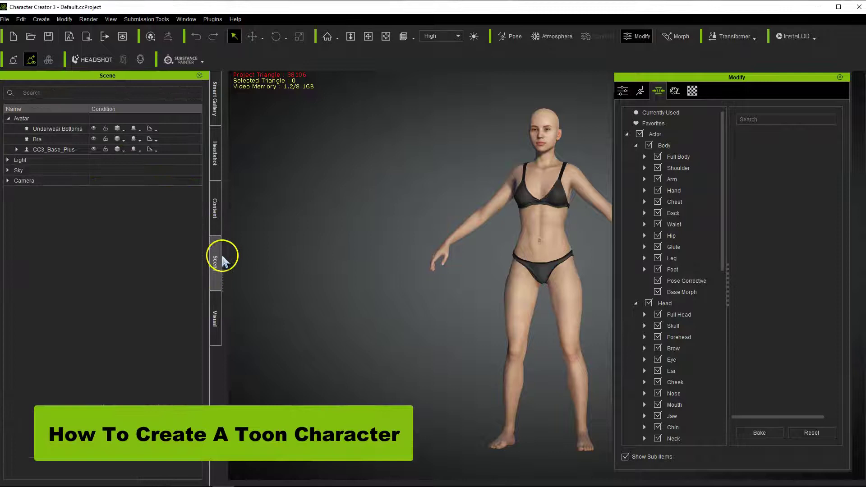
click(216, 212)
click(216, 164)
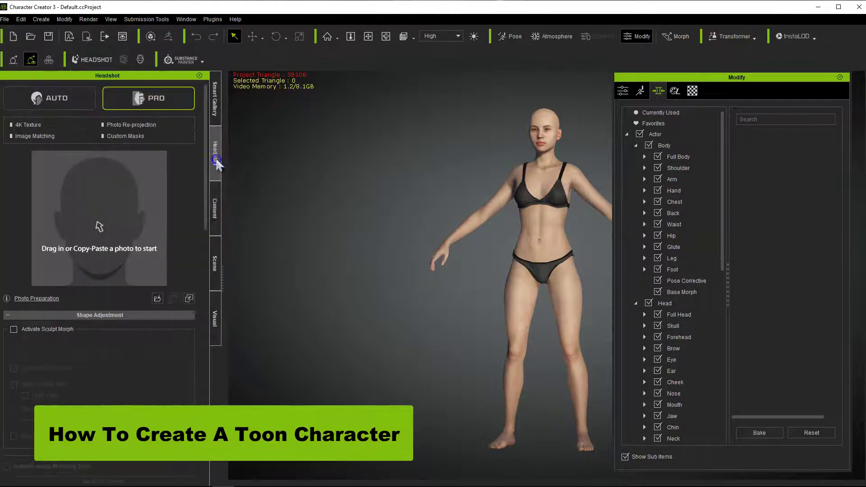
click(217, 215)
click(381, 340)
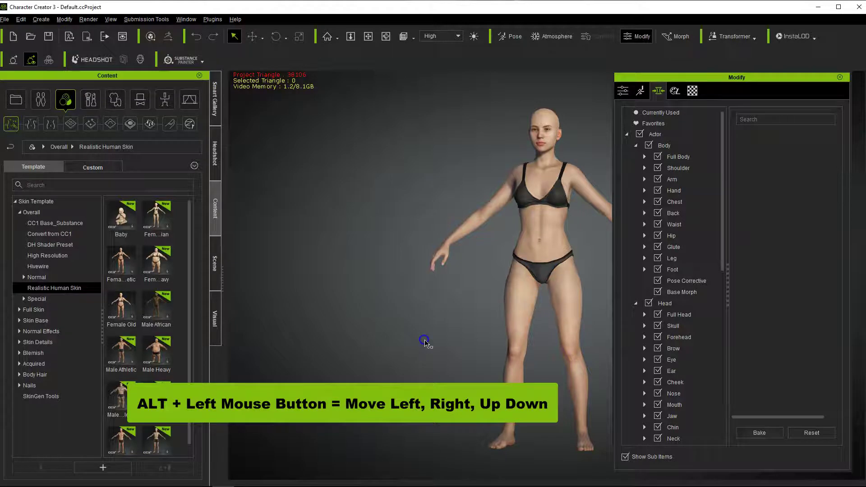
Step: Centre the character in the viewport and orbit around it to examine the full body from several sides
alt+drag(424, 342, 340, 329)
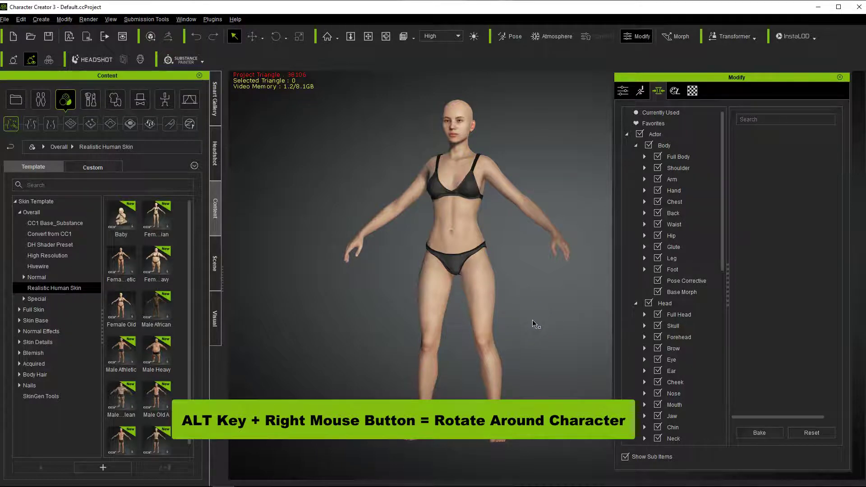
alt+right_drag(538, 322, 548, 356)
alt+right_drag(347, 348, 570, 344)
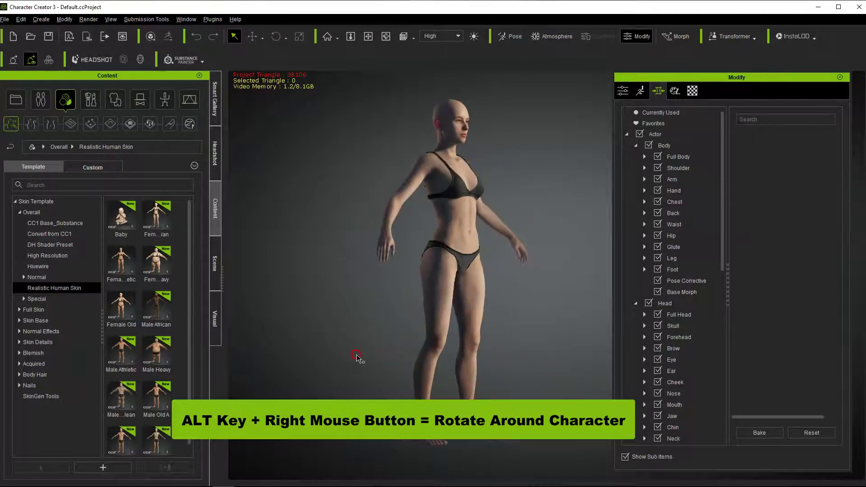
alt+right_drag(357, 356, 590, 352)
alt+right_drag(313, 348, 615, 340)
alt+right_drag(359, 350, 594, 342)
mouse_move(397, 344)
alt+right_down()
mouse_move(532, 345)
mouse_move(482, 352)
mouse_move(387, 347)
mouse_move(406, 348)
alt+right_up()
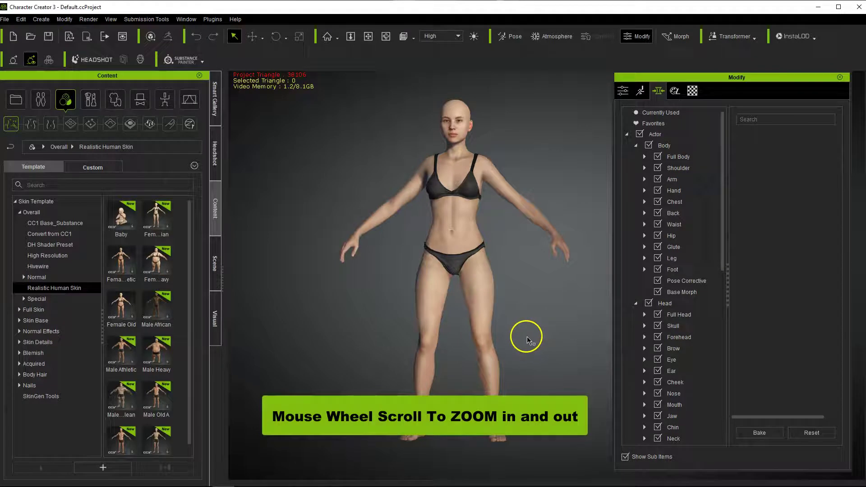
Step: Zoom in from the full body to the head and examine the character's face from slightly different angles
scroll(518, 321, up, 3)
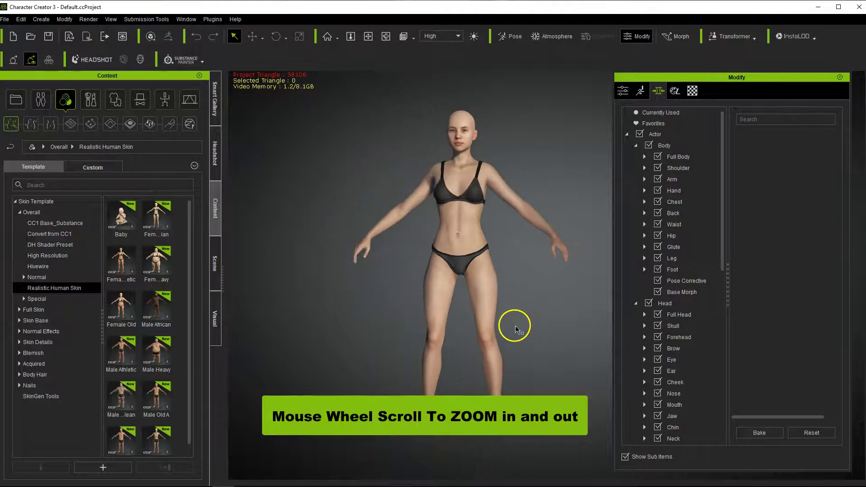
scroll(512, 328, up, 5)
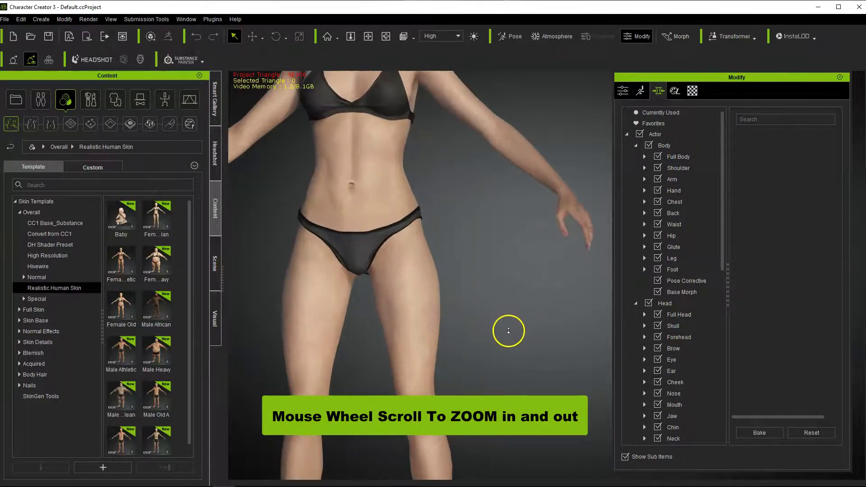
scroll(469, 226, down, 3)
middle_drag(471, 245, 541, 390)
scroll(561, 217, down, 2)
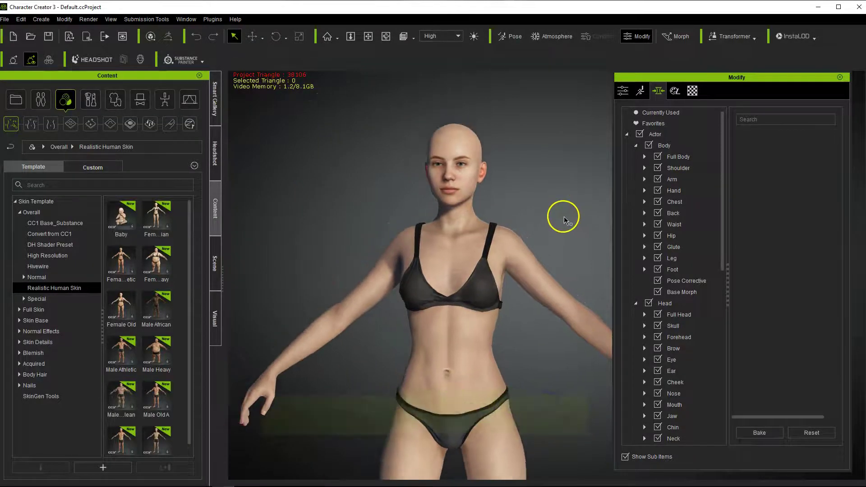
scroll(541, 218, up, 4)
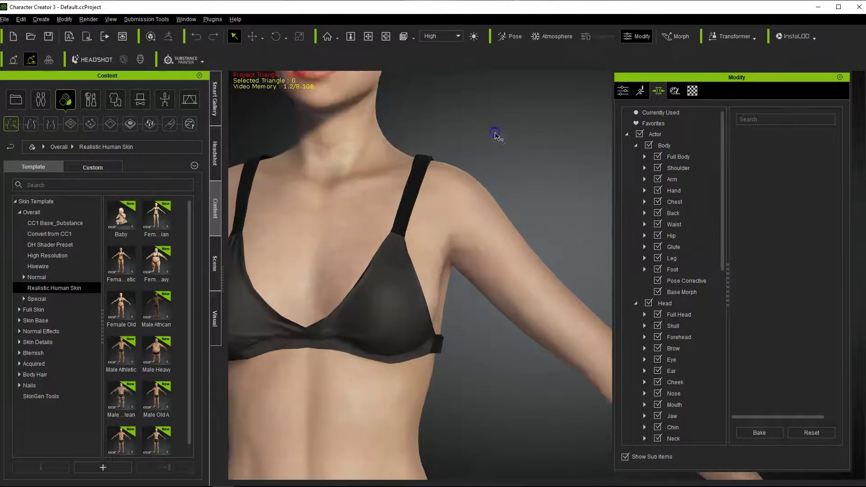
middle_drag(496, 136, 610, 341)
scroll(549, 294, down, 2)
scroll(548, 280, up, 6)
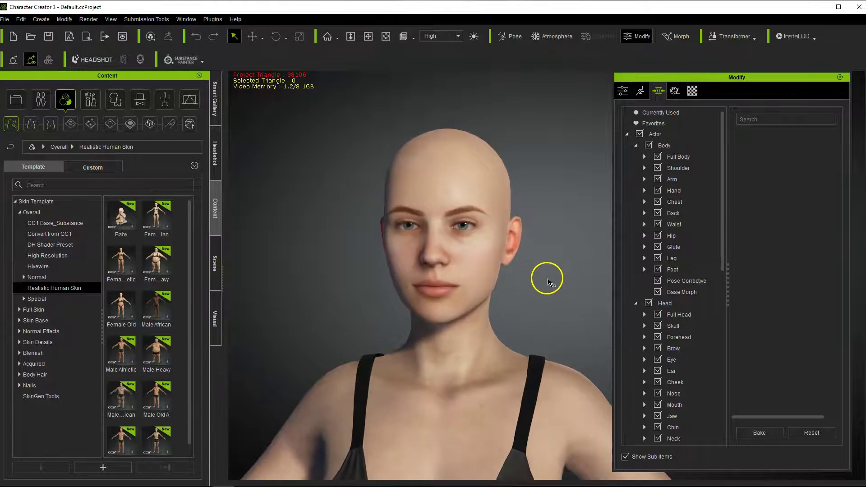
right_drag(546, 282, 569, 360)
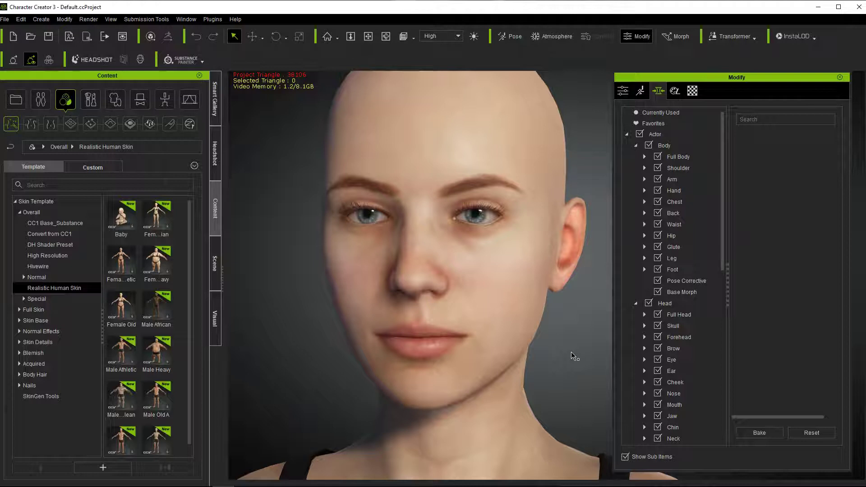
mouse_move(569, 354)
right_down()
mouse_move(576, 350)
mouse_move(386, 356)
mouse_move(595, 348)
mouse_move(575, 352)
right_up()
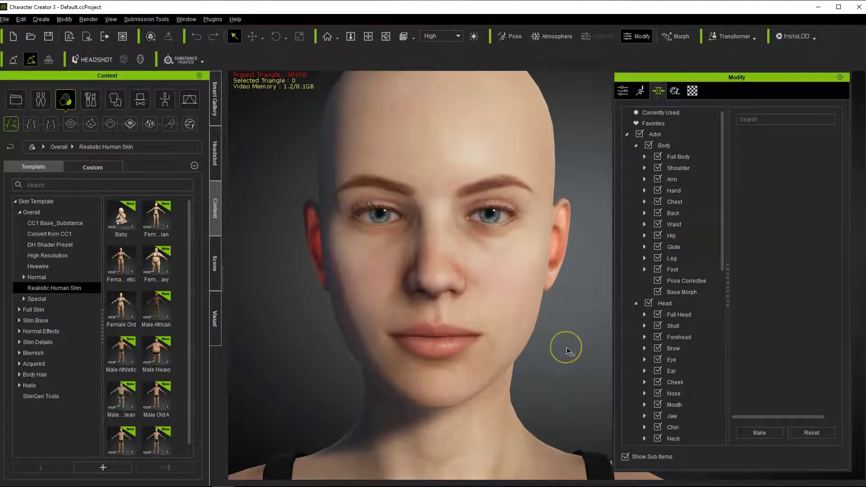
right_drag(567, 351, 570, 375)
mouse_move(567, 367)
middle_down()
mouse_move(492, 302)
mouse_move(583, 341)
mouse_move(562, 384)
mouse_move(529, 332)
mouse_move(536, 449)
mouse_move(570, 367)
mouse_move(570, 342)
mouse_move(564, 351)
middle_up()
mouse_move(560, 364)
right_down()
mouse_move(497, 373)
mouse_move(559, 367)
mouse_move(549, 372)
right_up()
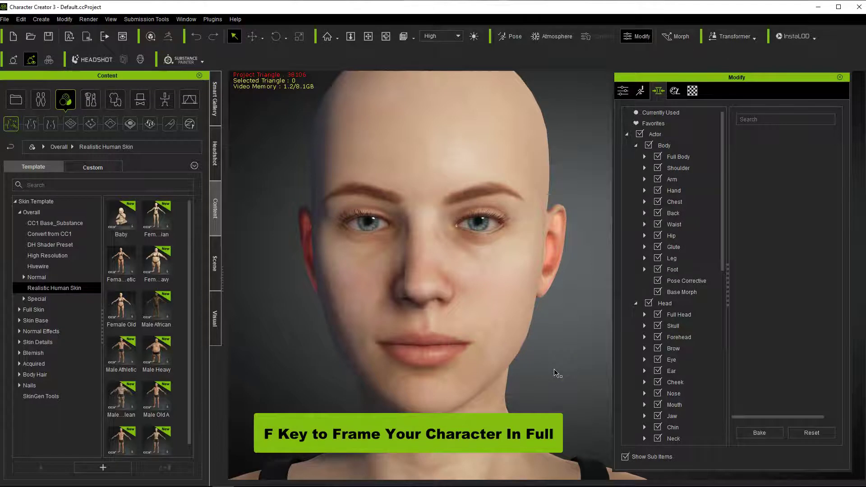
Step: Frame the character, inspect the torso and head up close, and return to a centred full-body view
key(f)
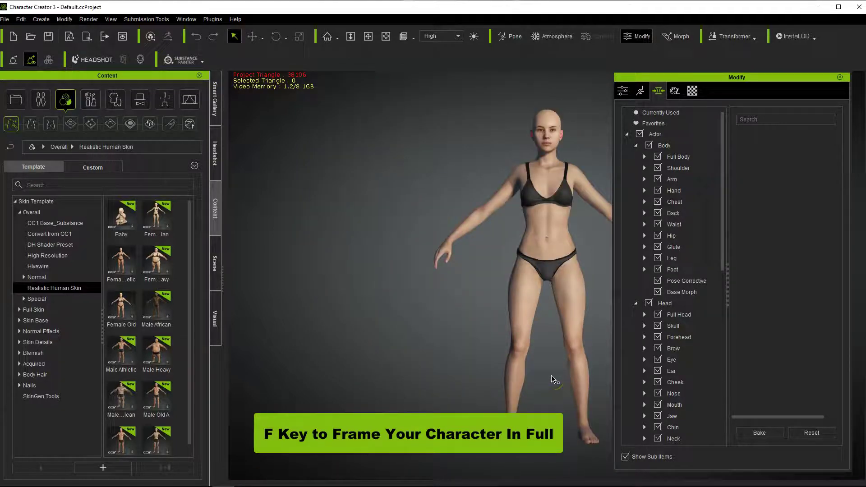
scroll(553, 379, up, 6)
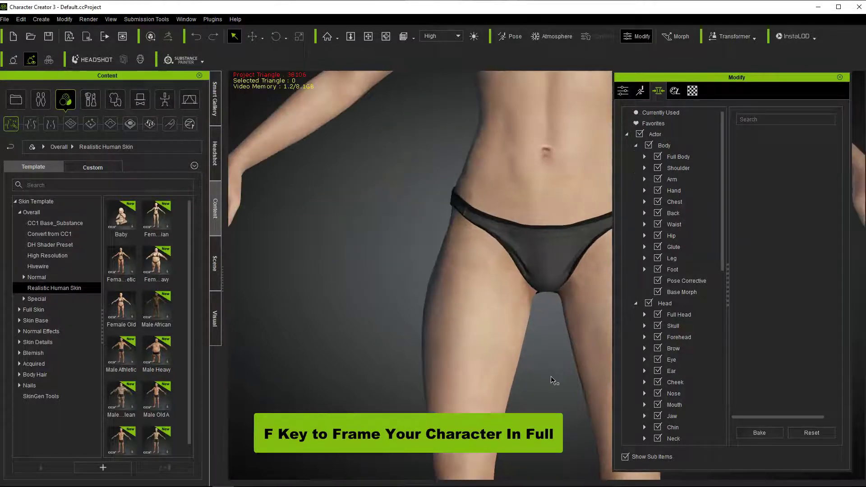
middle_drag(396, 194, 321, 484)
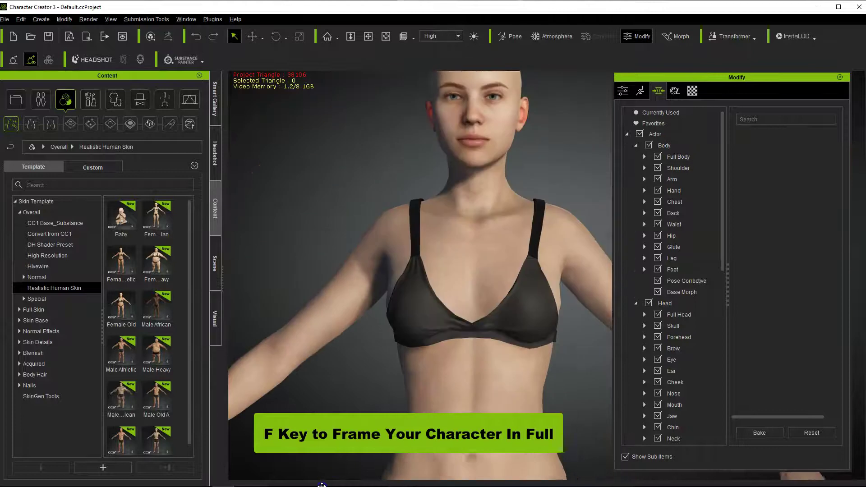
scroll(327, 251, down, 4)
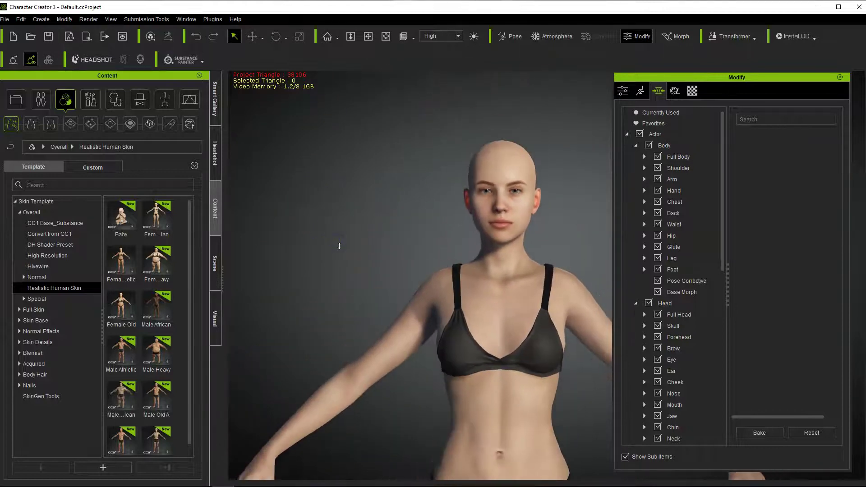
scroll(339, 246, down, 5)
middle_drag(425, 232, 316, 239)
right_drag(310, 313, 321, 315)
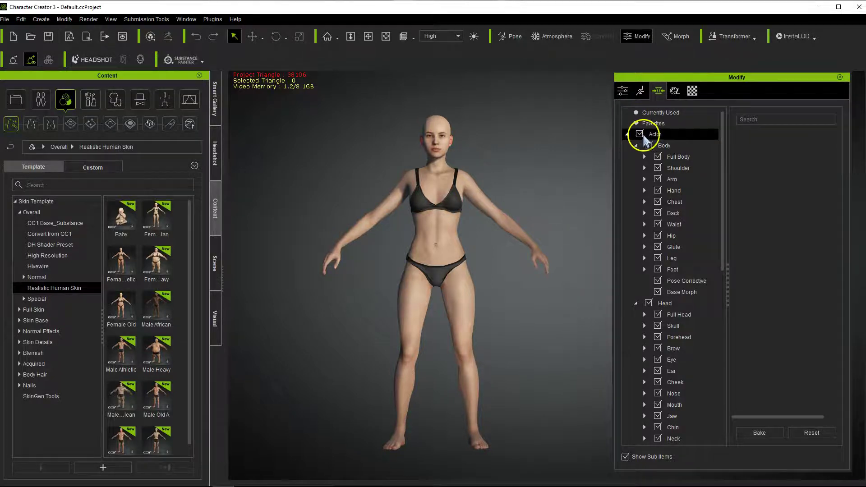
Step: Filter the actor's body morphs by "scale" and set Character Scale A to -50
click(659, 144)
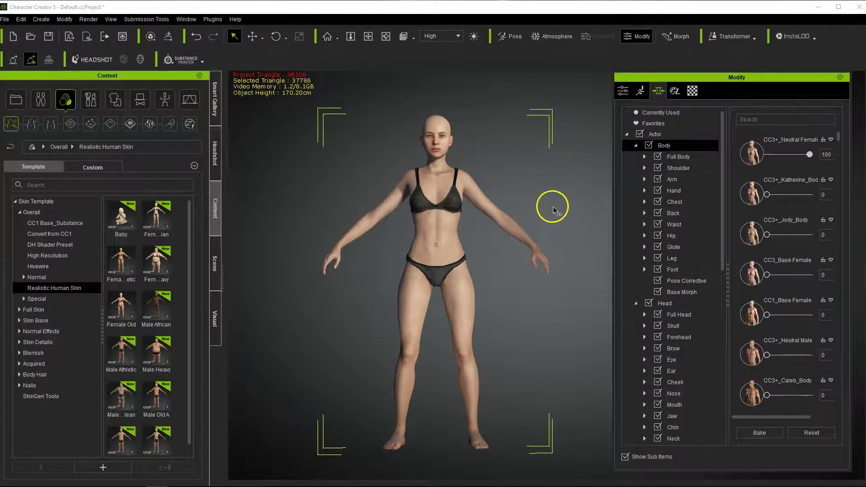
click(752, 119)
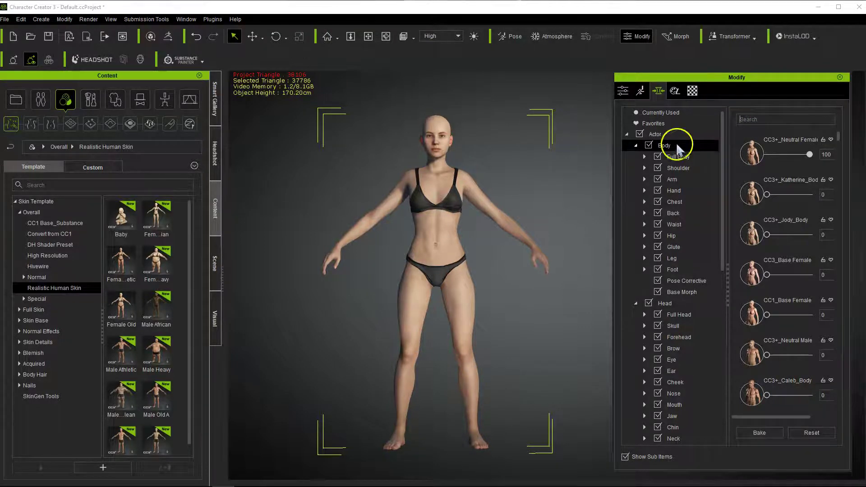
click(768, 119)
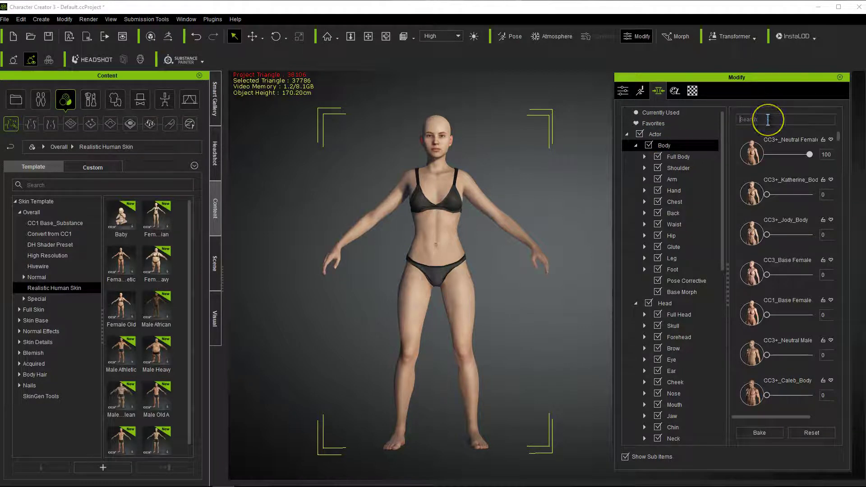
text(scale)
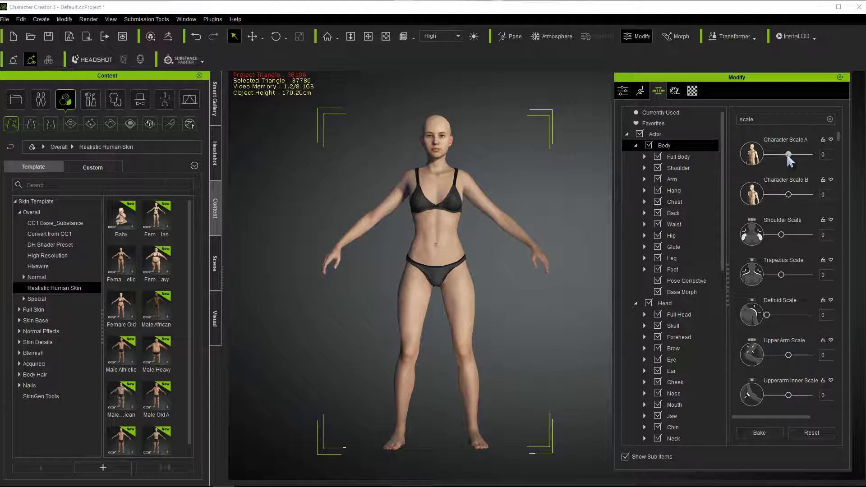
drag(787, 155, 775, 157)
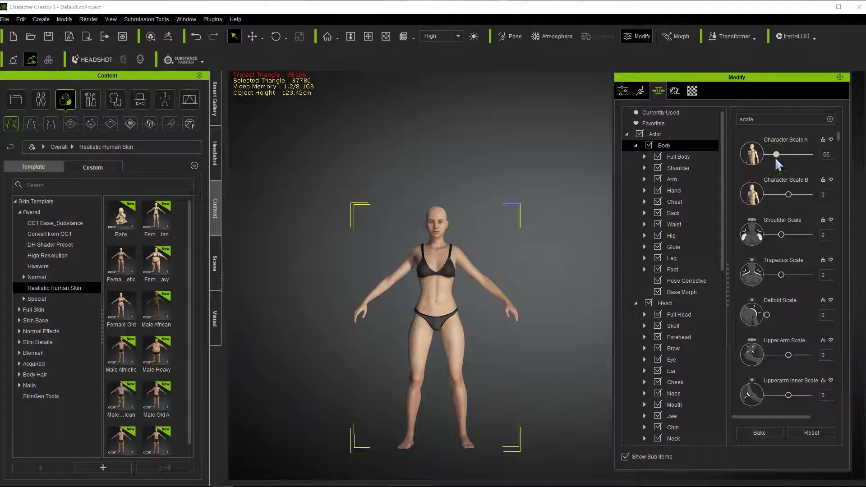
double_click(828, 155)
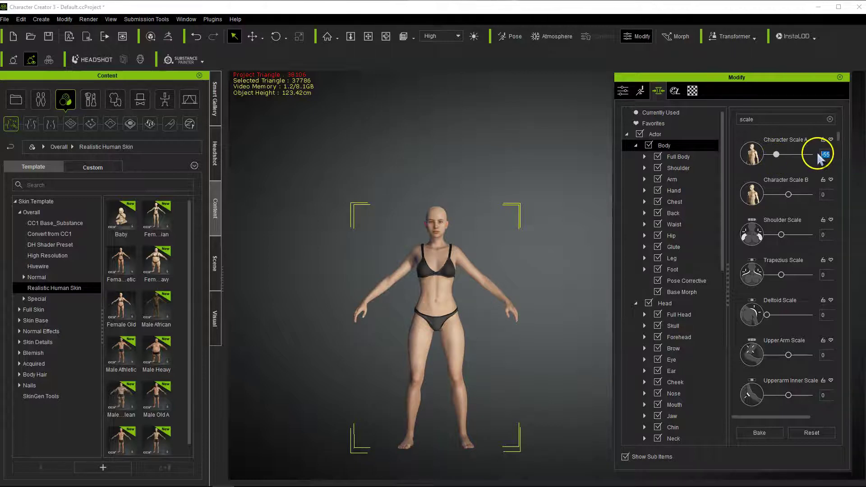
text(-50)
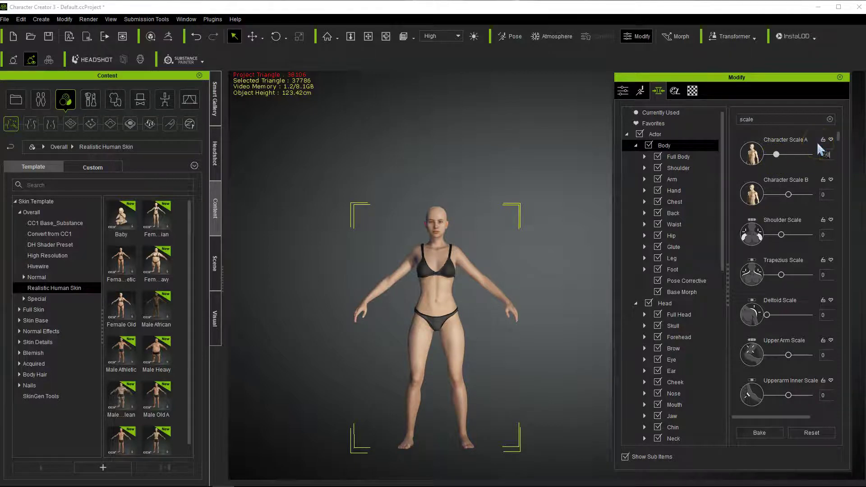
key(Return)
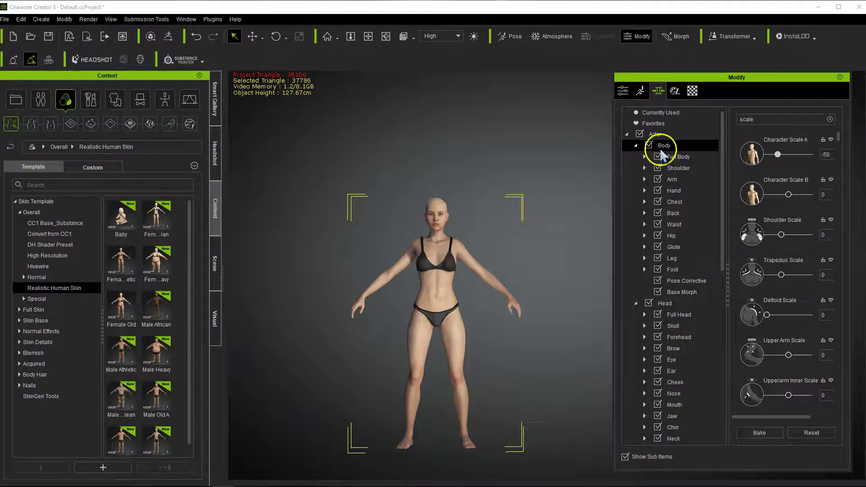
Step: Clear the body morph search and filter the head morphs by "scale"
click(830, 120)
click(669, 303)
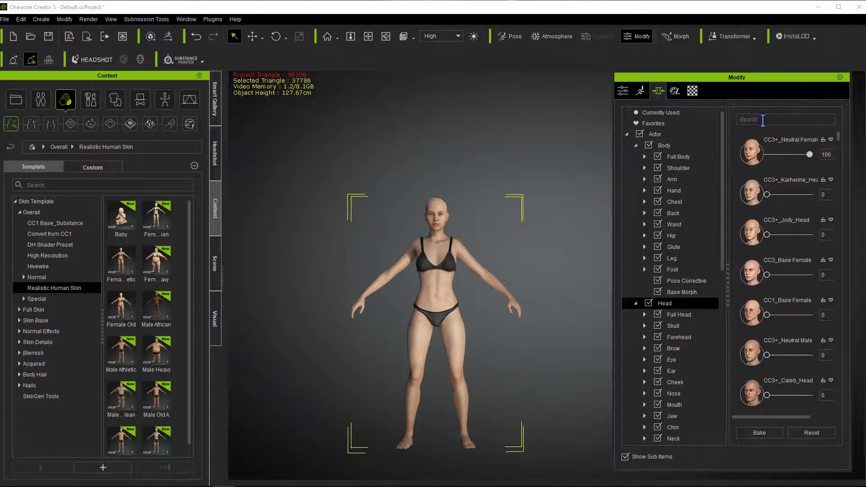
text(scale)
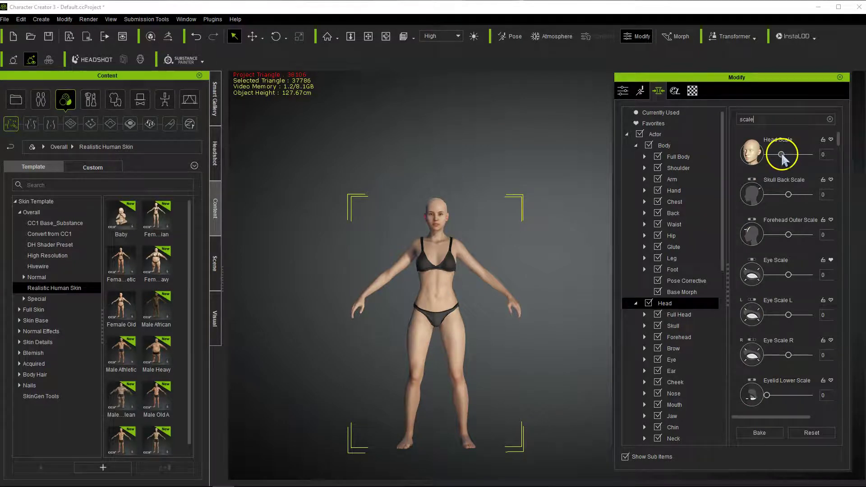
Step: Enlarge the character's head by setting the Head Scale morph to 80
scroll(539, 229, up, 3)
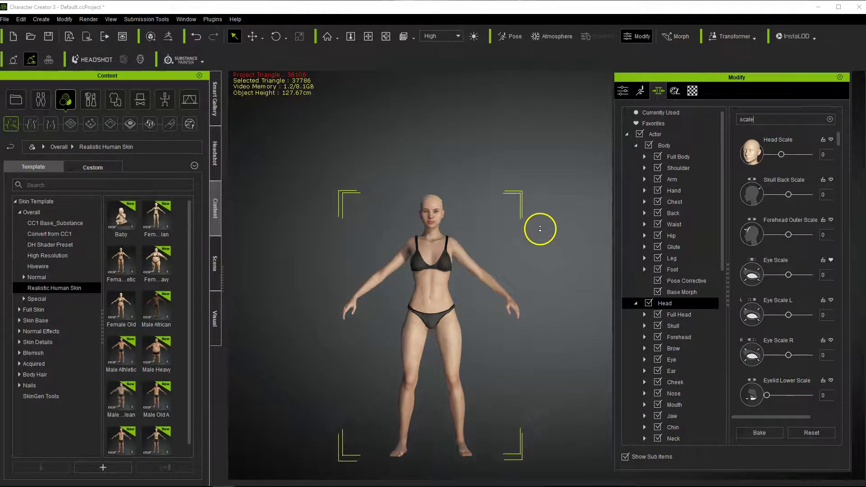
scroll(540, 229, up, 2)
middle_drag(502, 236, 586, 208)
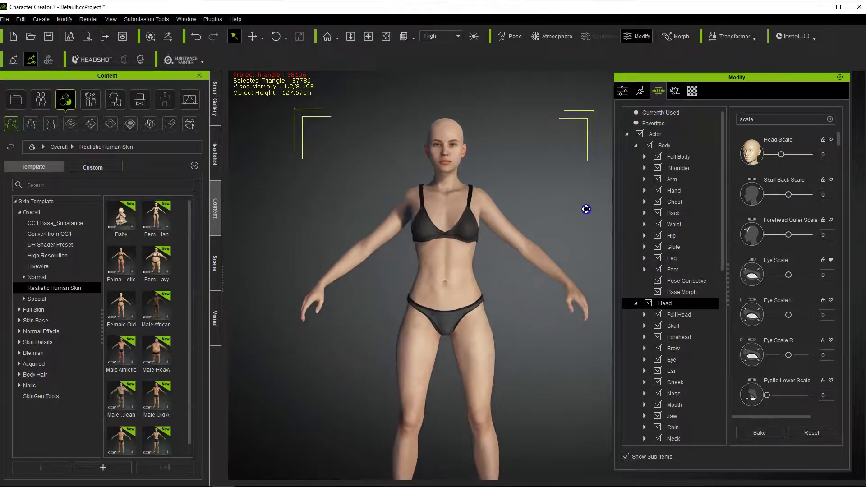
right_drag(586, 208, 558, 185)
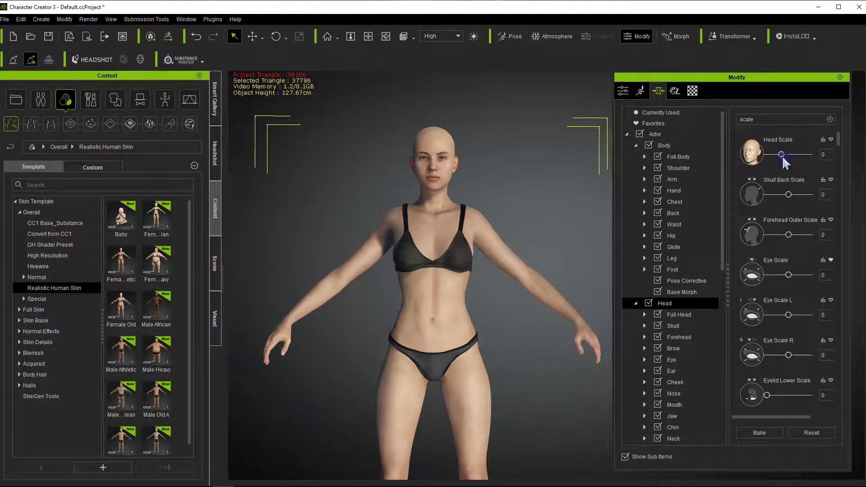
drag(782, 157, 811, 160)
right_drag(526, 195, 522, 228)
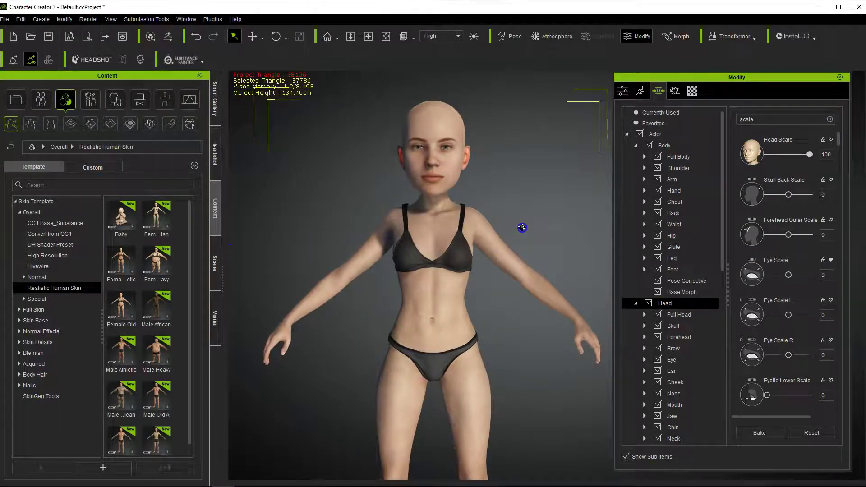
double_click(818, 155)
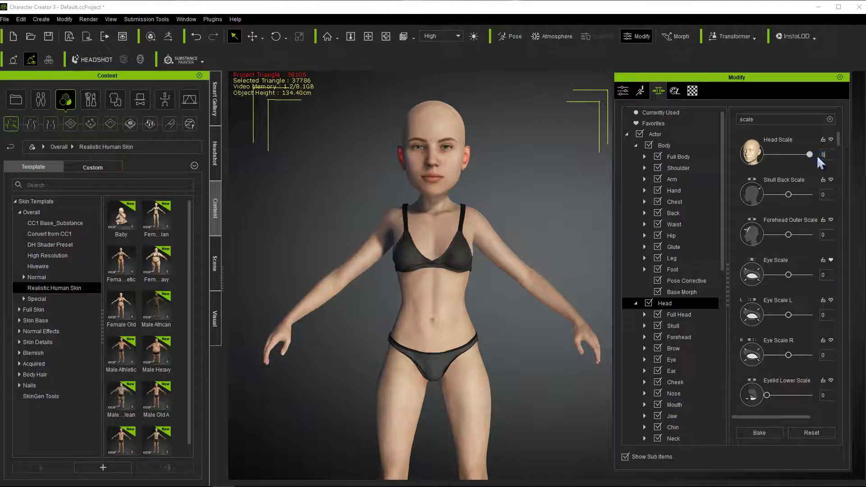
text(80)
key(Return)
right_drag(506, 188, 533, 203)
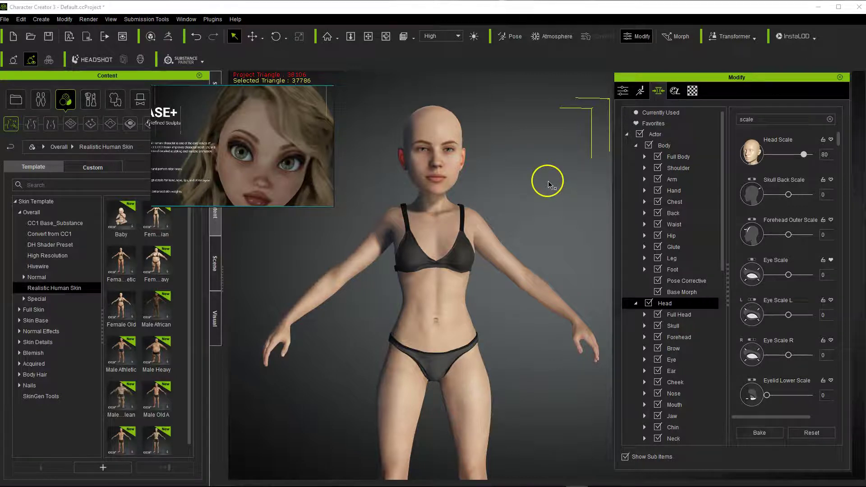
Step: Turn on interactive morph editing and slim the waist in the viewport to an Abdomen Scale of -54
mouse_move(548, 180)
right_down()
mouse_move(494, 199)
mouse_move(534, 200)
right_up()
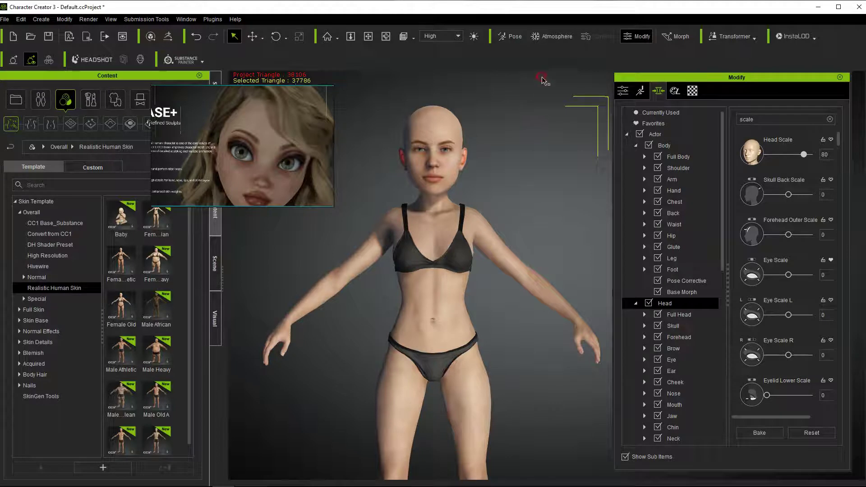
click(679, 39)
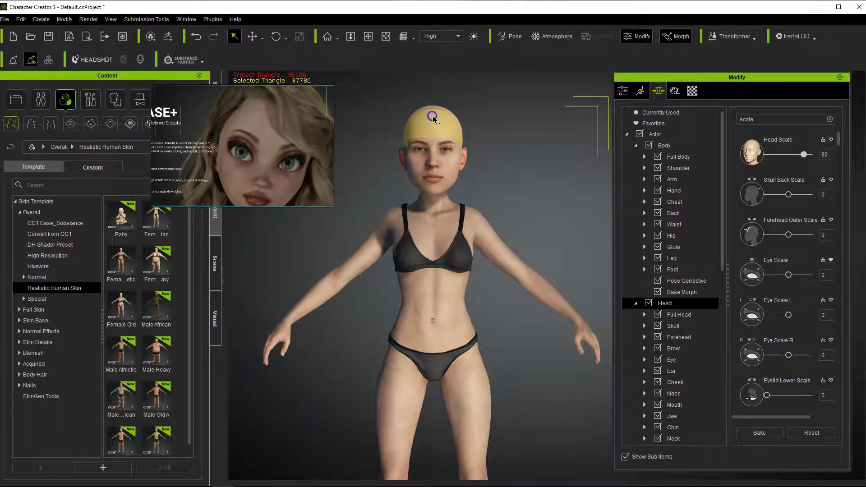
click(451, 183)
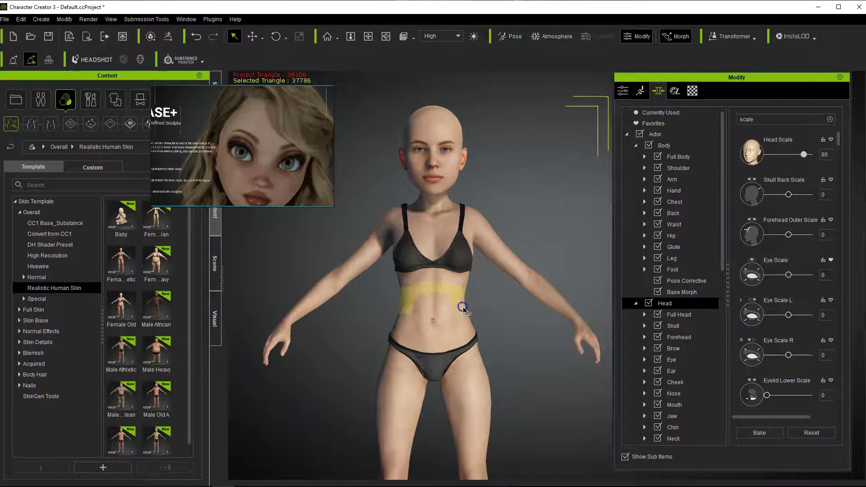
scroll(491, 304, up, 5)
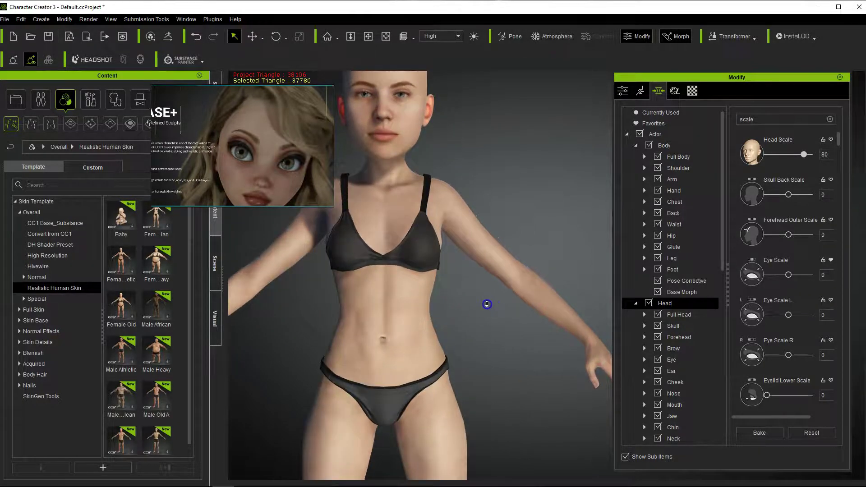
scroll(522, 309, up, 3)
click(486, 274)
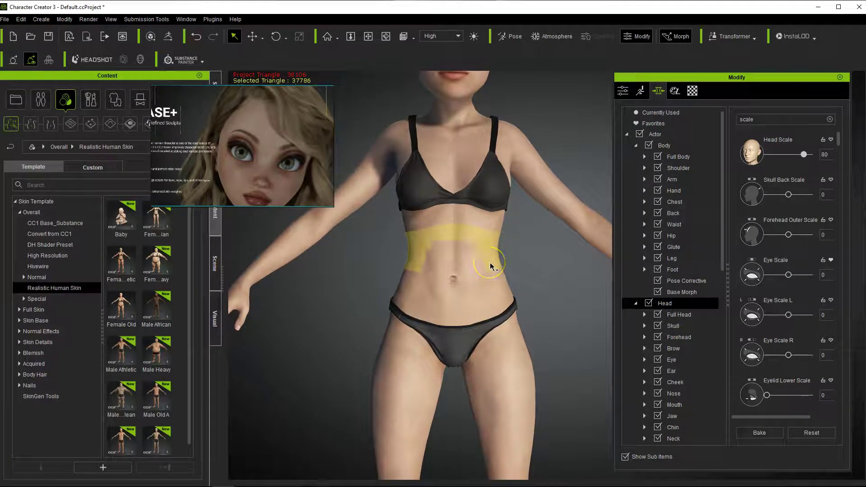
click(490, 263)
drag(489, 263, 450, 276)
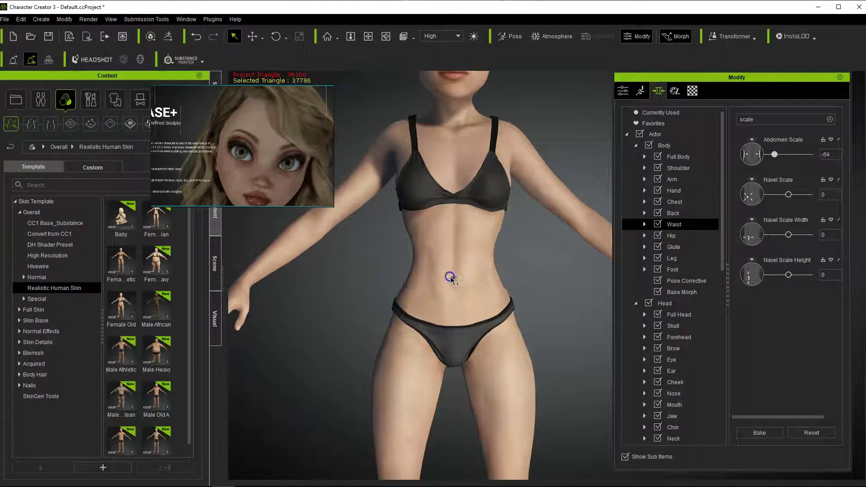
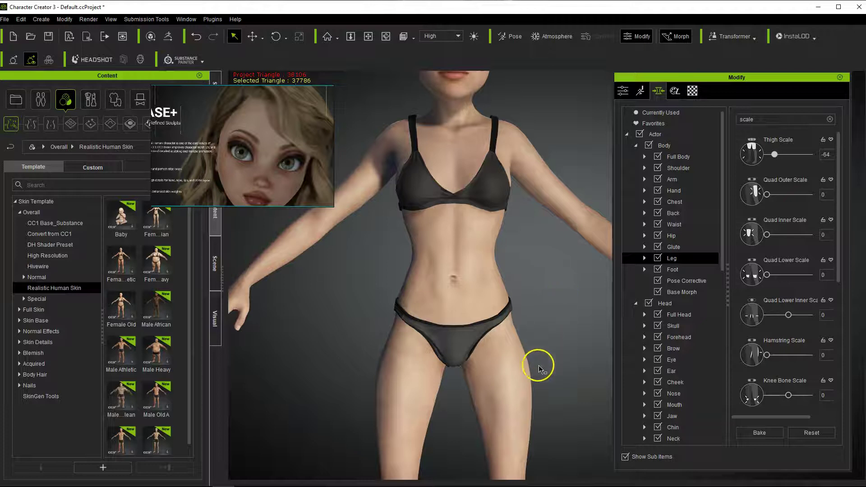
Step: Examine the character's thighs, knees and lower legs down to the feet from slightly different angles
middle_drag(560, 345, 554, 195)
middle_drag(554, 244, 553, 239)
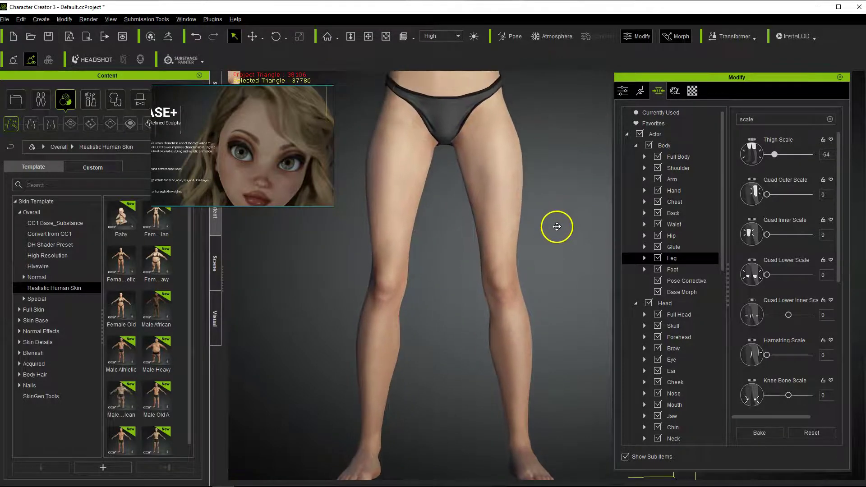
middle_drag(567, 270, 564, 241)
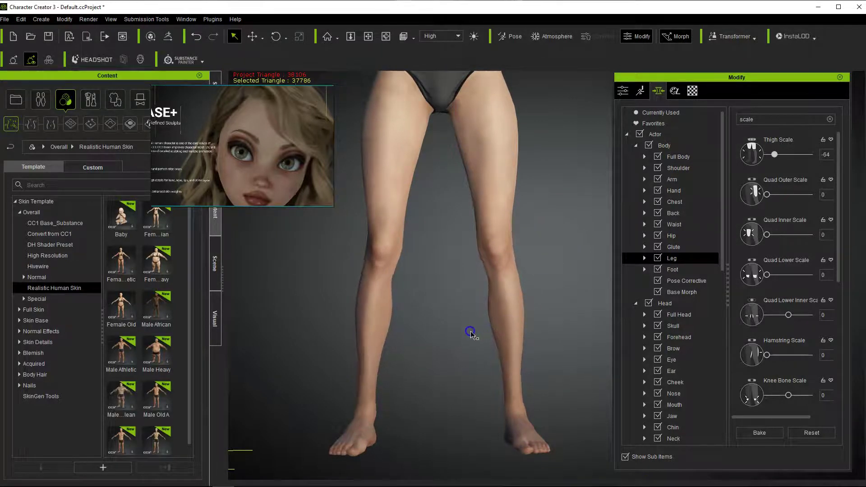
right_drag(560, 305, 568, 349)
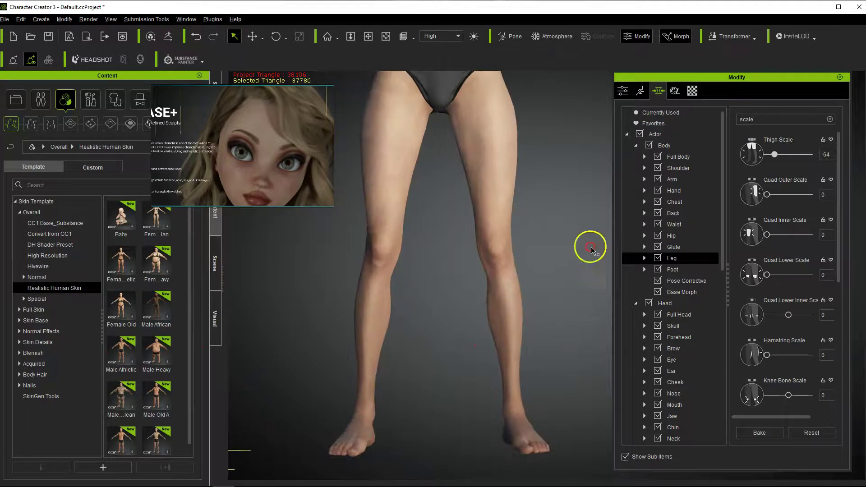
right_drag(562, 168, 551, 270)
Step: Slim the arms in the viewport to an Upper Arm Scale of -44 and a Forearm Scale of -69
middle_drag(550, 271, 580, 354)
scroll(561, 301, up, 2)
middle_drag(560, 302, 551, 357)
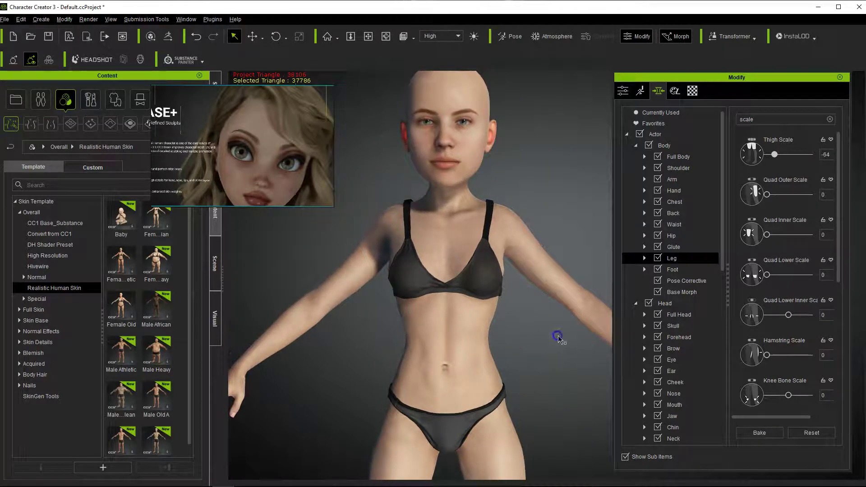
right_drag(560, 338, 428, 265)
drag(517, 276, 498, 287)
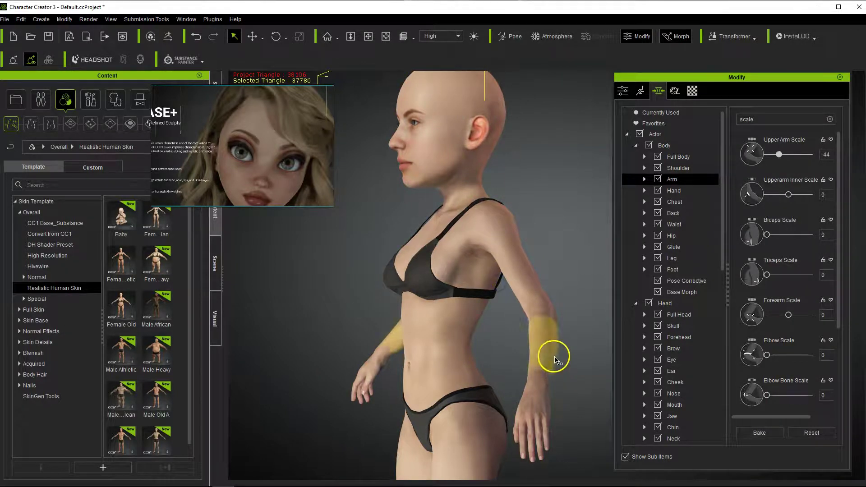
drag(538, 353, 500, 350)
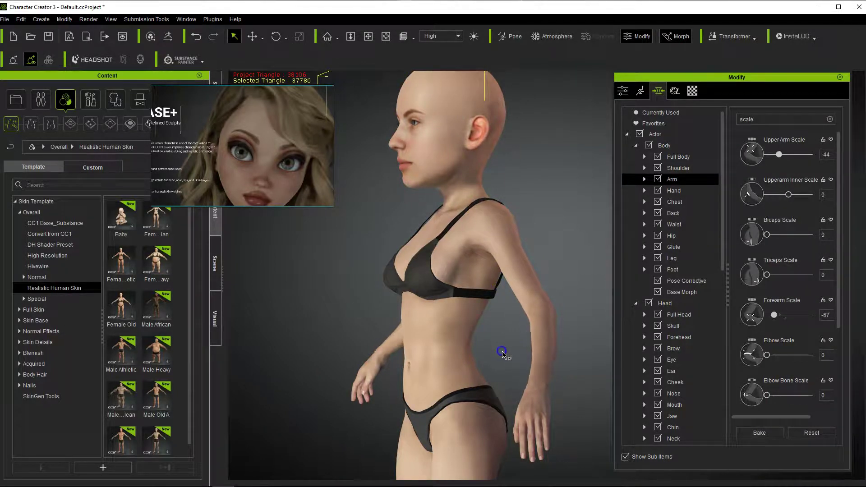
right_drag(348, 318, 665, 347)
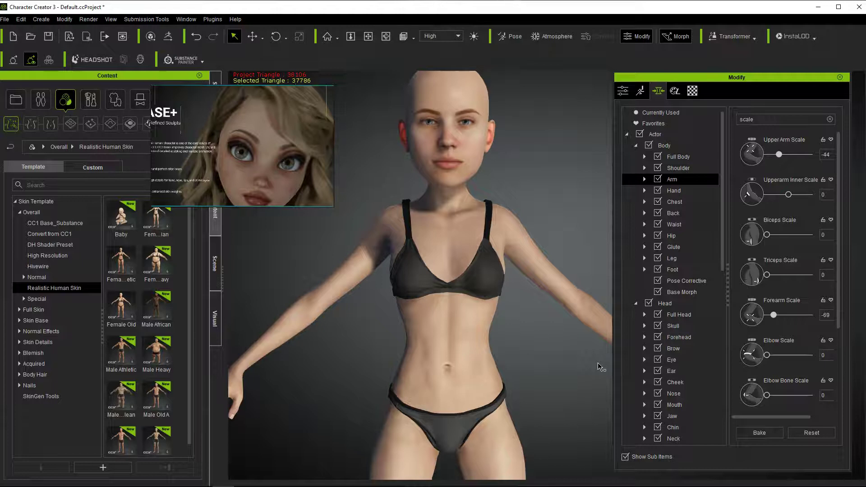
Step: Examine the head, neck and upper body from the side and up close, then return to a full-body front view
click(515, 220)
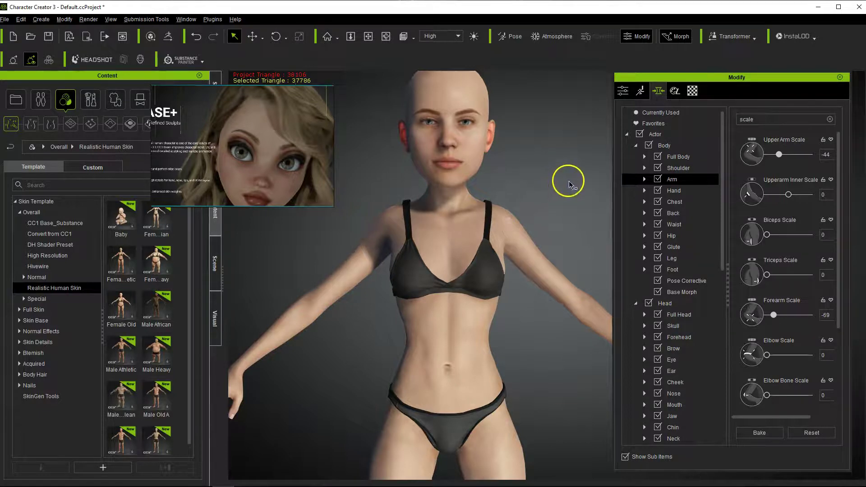
right_drag(452, 194, 386, 257)
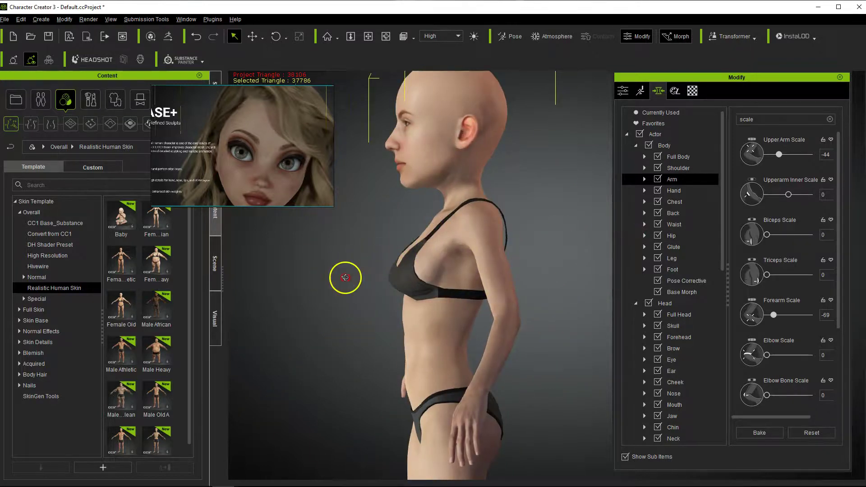
right_drag(330, 276, 583, 259)
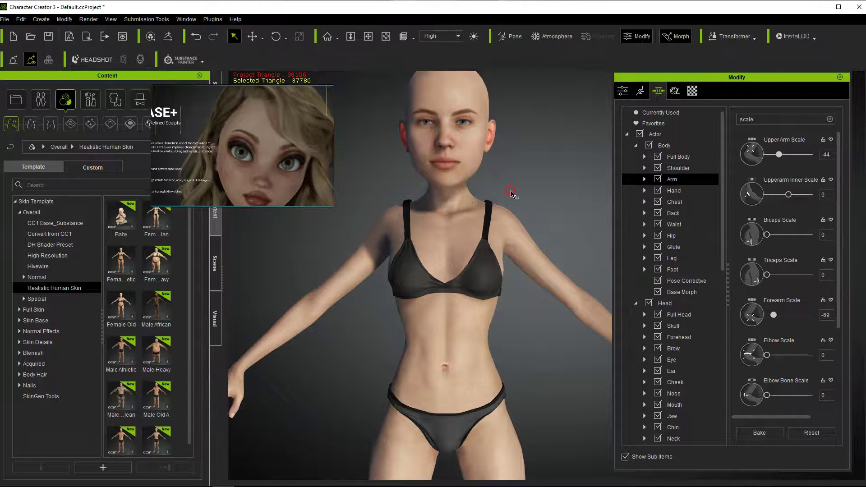
scroll(513, 193, up, 5)
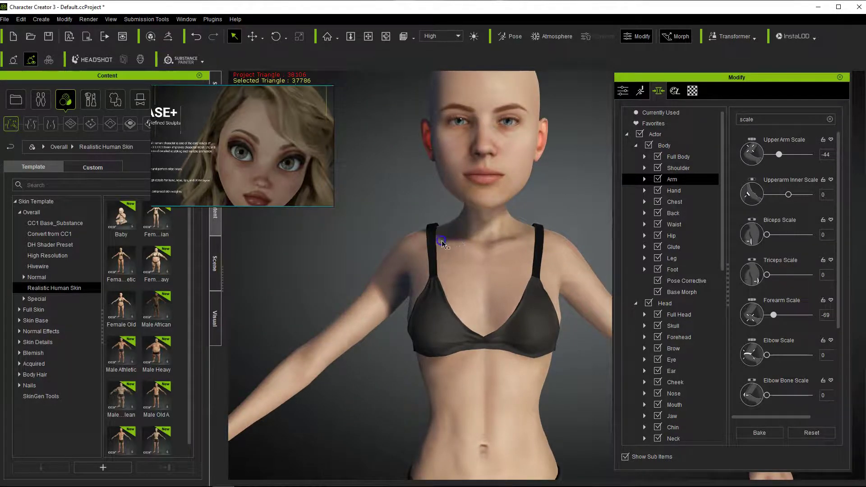
mouse_move(572, 203)
right_down()
mouse_move(452, 228)
mouse_move(500, 207)
mouse_move(502, 187)
mouse_move(505, 200)
mouse_move(506, 190)
mouse_move(407, 236)
mouse_move(604, 234)
mouse_move(522, 199)
mouse_move(478, 198)
mouse_move(586, 211)
mouse_move(563, 215)
mouse_move(575, 192)
mouse_move(563, 200)
right_up()
middle_drag(562, 200, 535, 246)
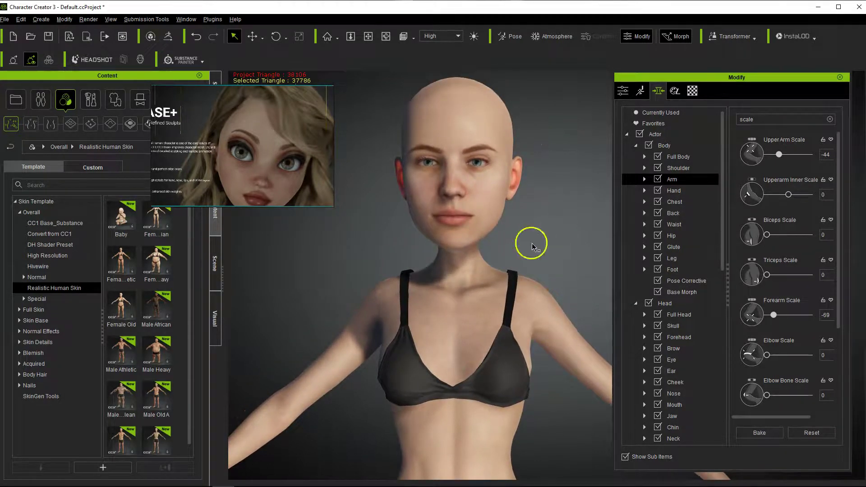
right_drag(531, 243, 312, 294)
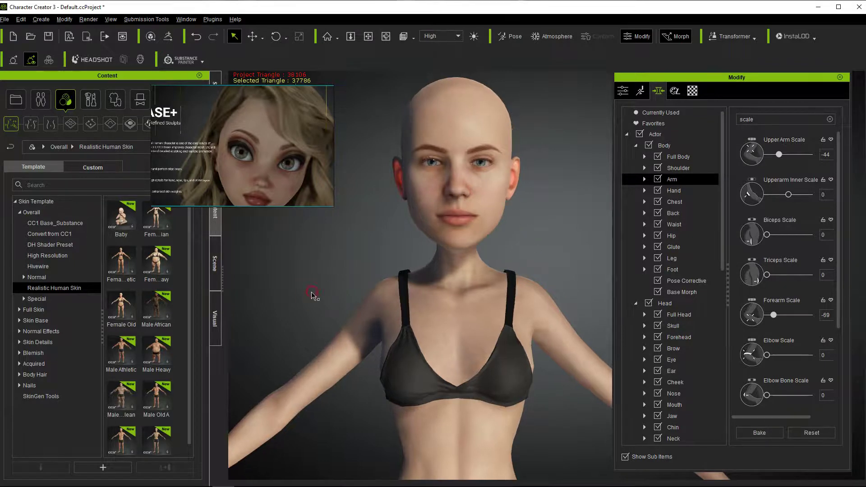
scroll(312, 295, down, 10)
middle_drag(412, 315, 321, 302)
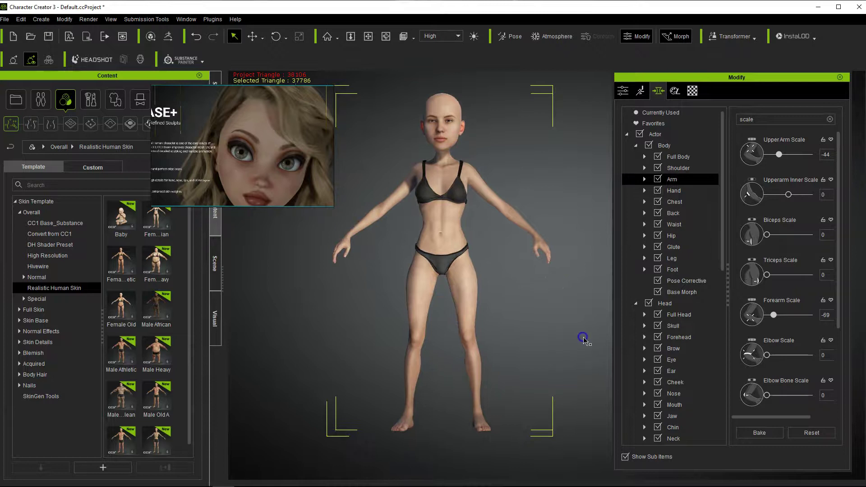